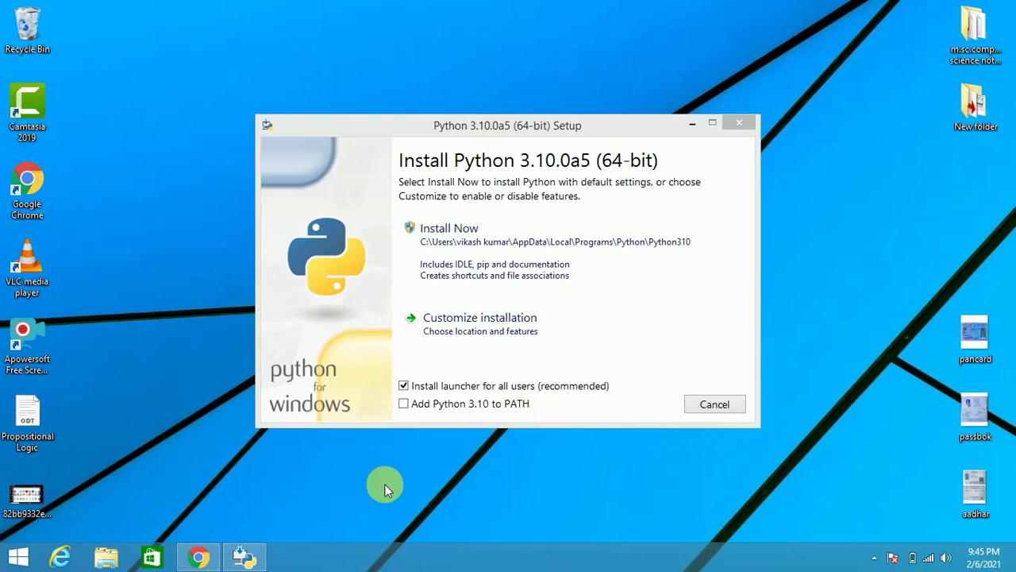
- Cancel the open Python 3.10.0a5 setup and confirm the cancellation
left_click(740, 125)
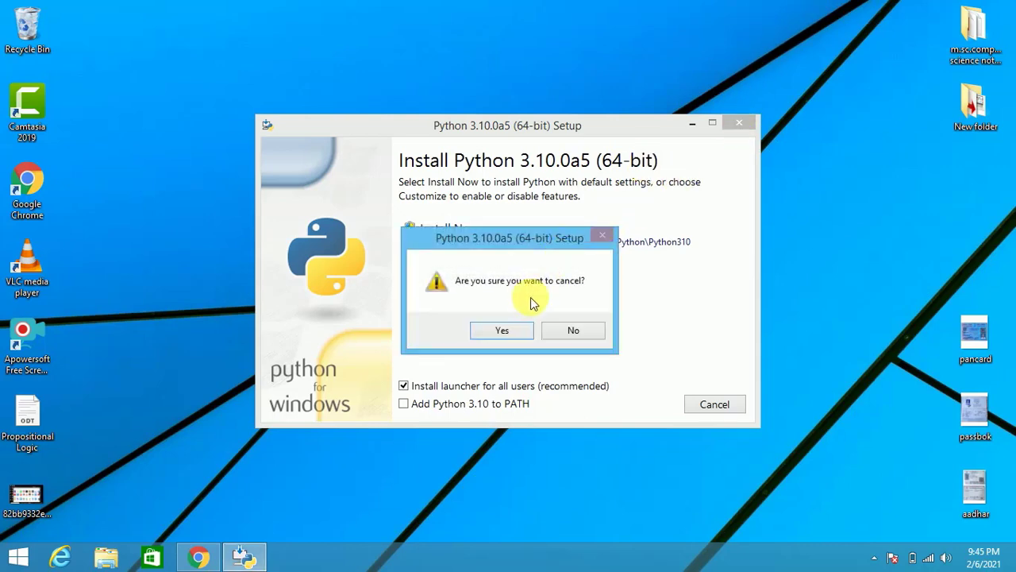
left_click(500, 330)
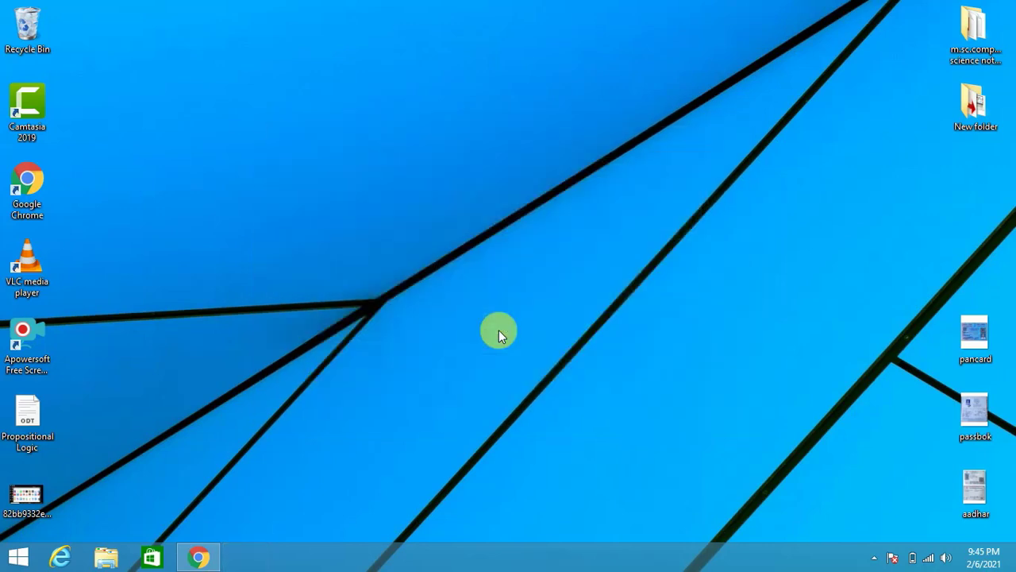
- Switch to Google Chrome and search Google for "python download"
left_click(198, 556)
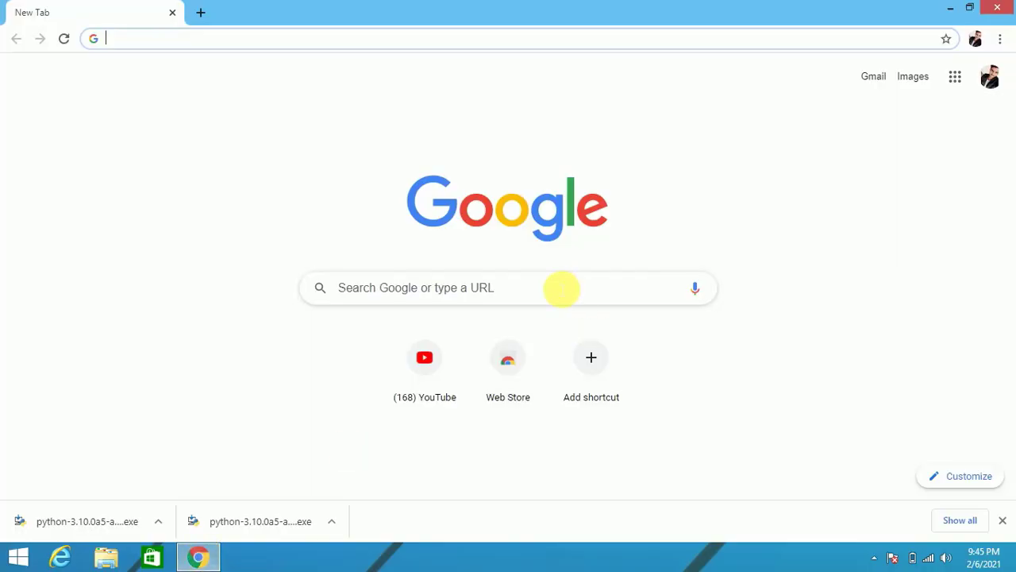
left_click(562, 289)
type("pyt")
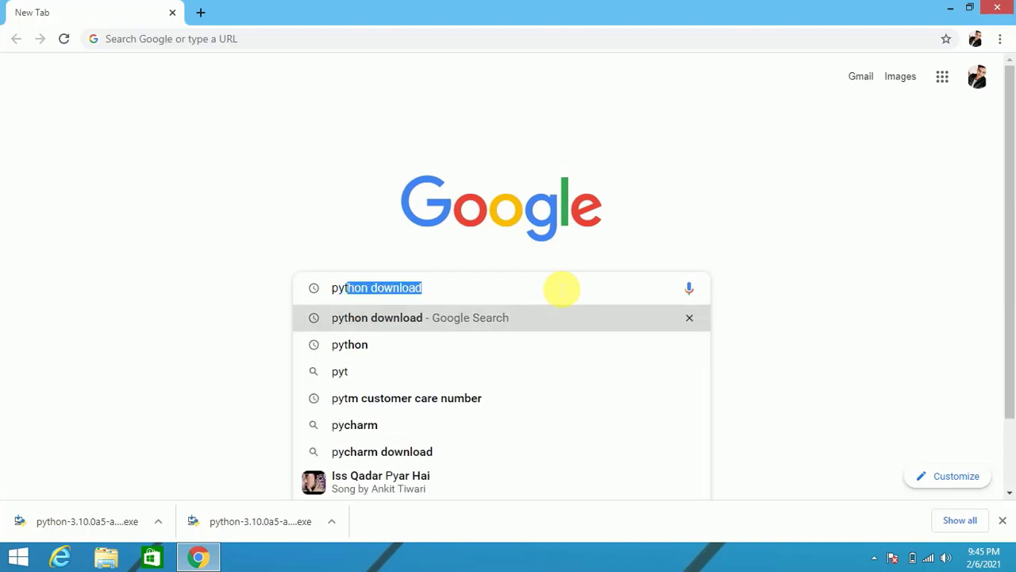
type("hon download")
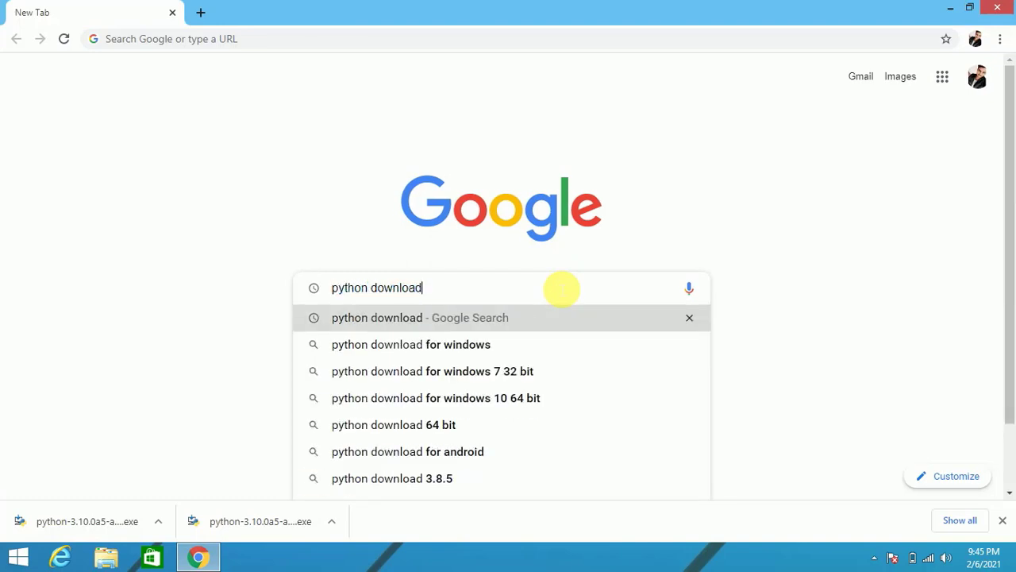
key("Return")
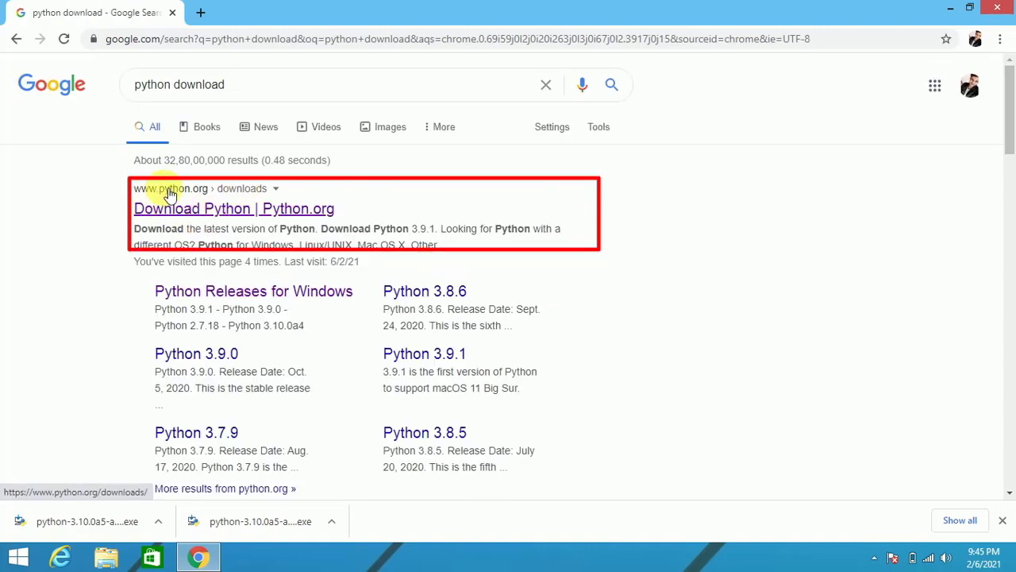
- Open the python.org downloads page from the search results and go to the list of Python releases for Windows
left_click(207, 203)
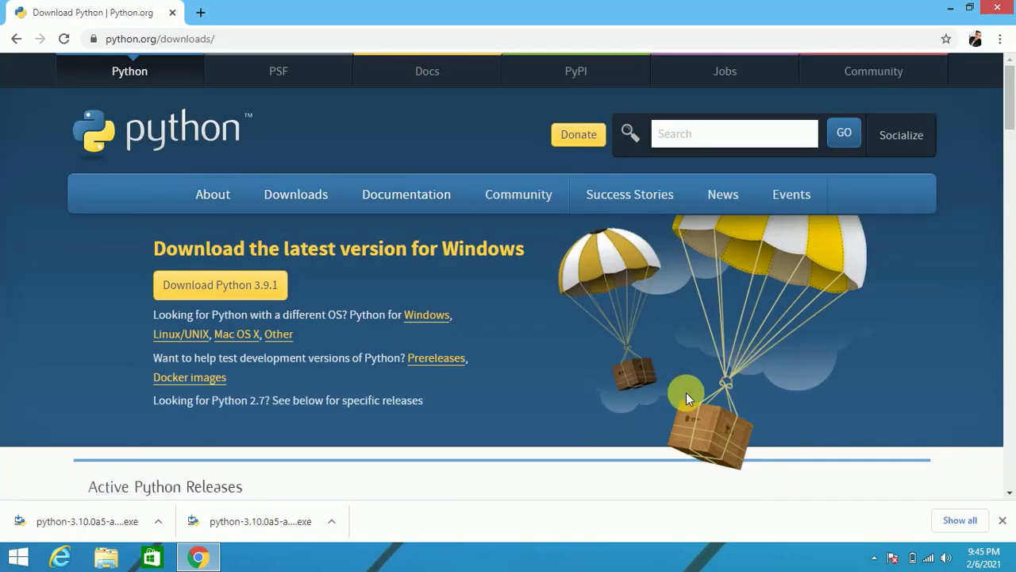
mouse_move(327, 199)
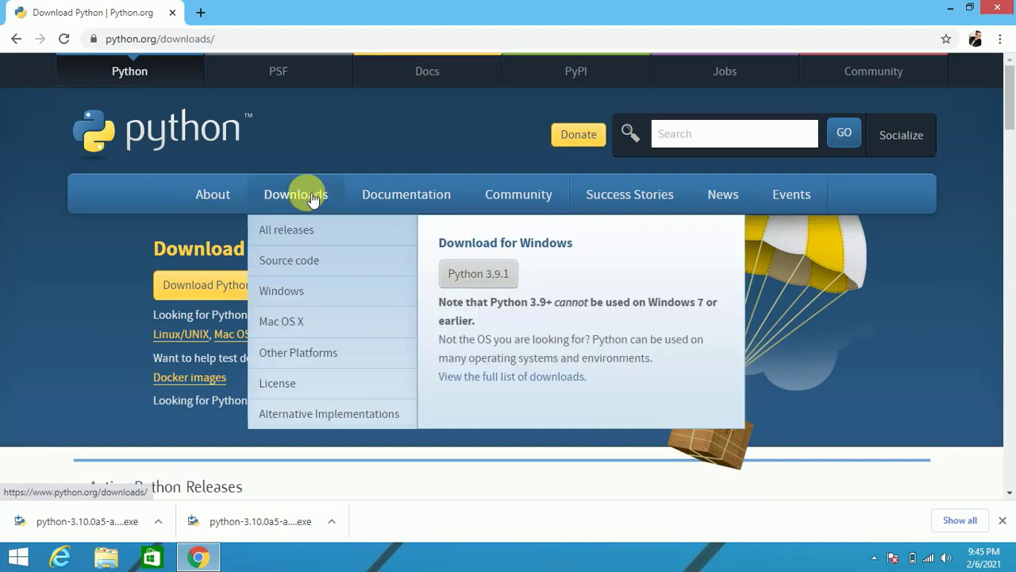
left_click(303, 300)
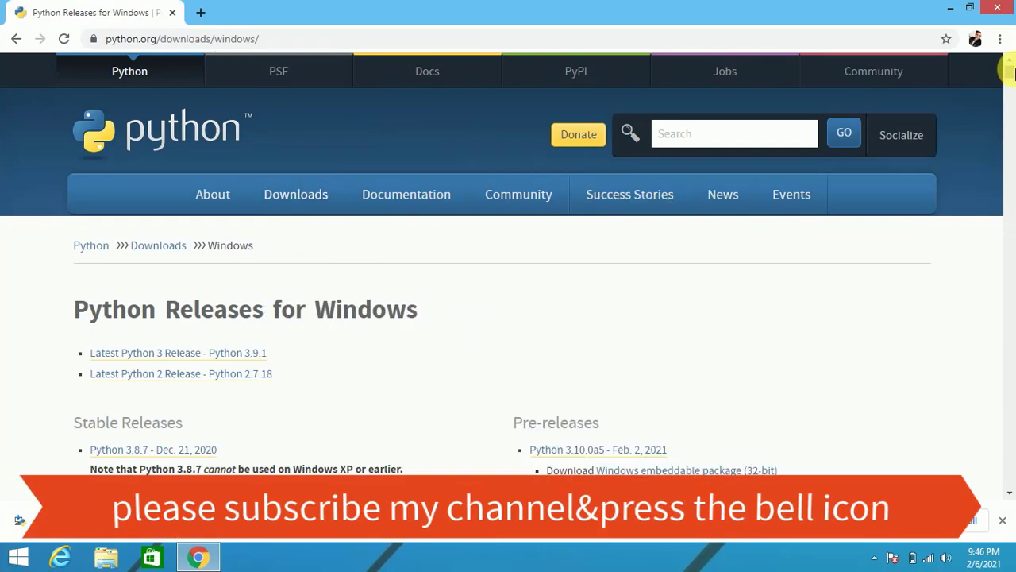
mouse_move(1010, 73)
left_mouse_down()
mouse_move(1010, 84)
mouse_move(1009, 75)
left_mouse_up()
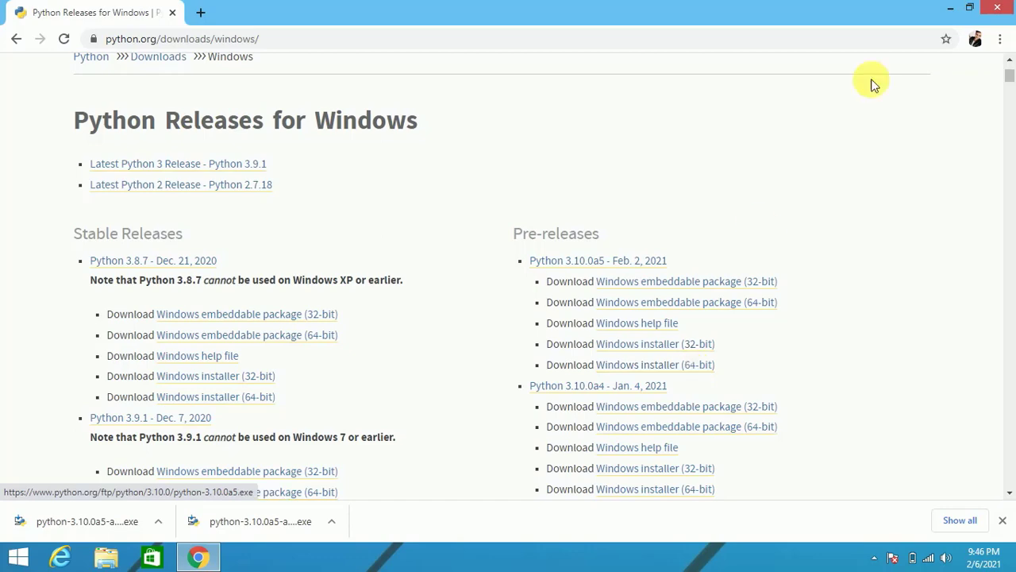
- Minimize the browser, check the computer's system type in the This PC system properties, and close the System window
left_click(950, 10)
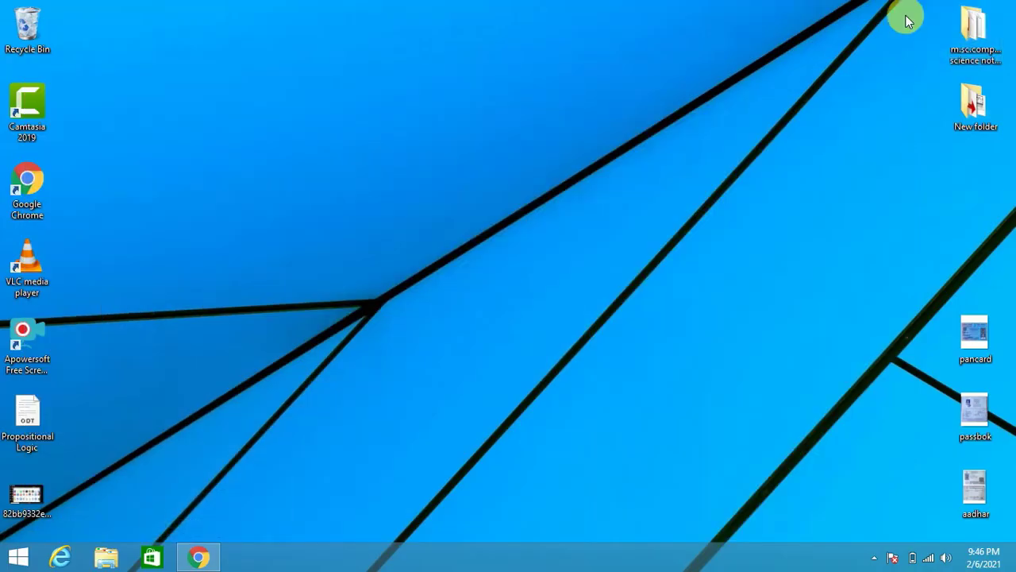
left_click(12, 566)
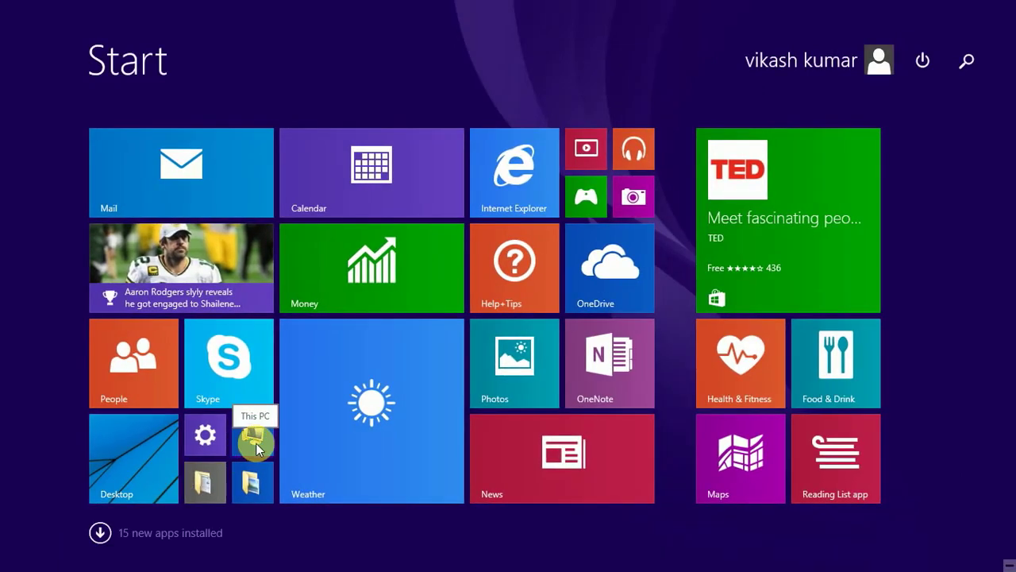
left_click(256, 443)
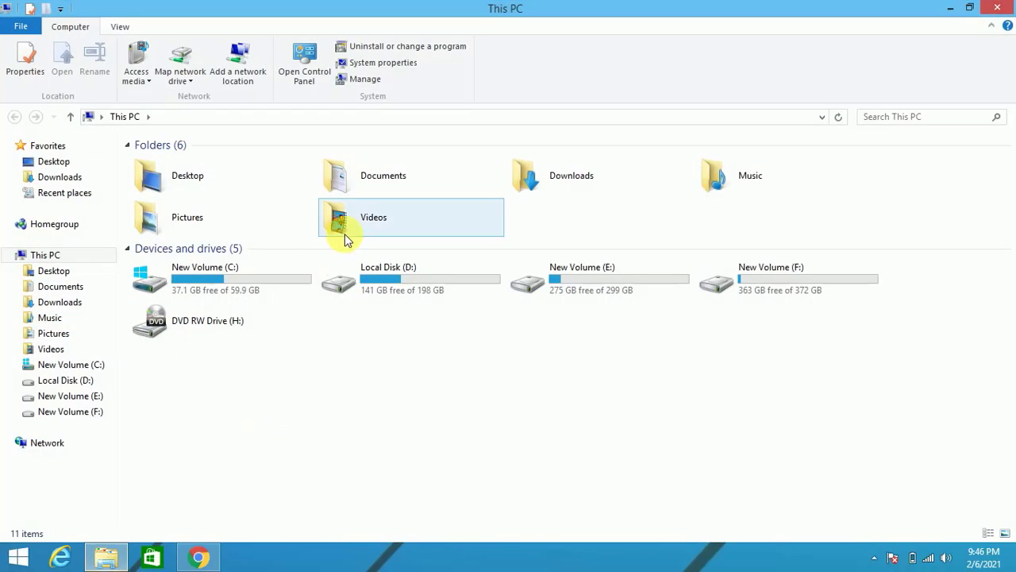
left_click(389, 63)
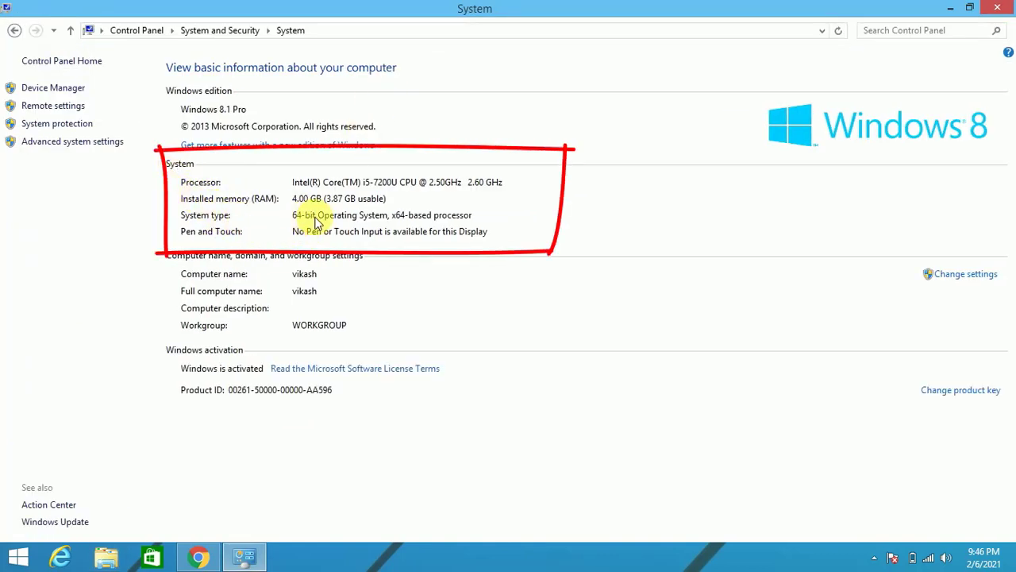
left_click(999, 7)
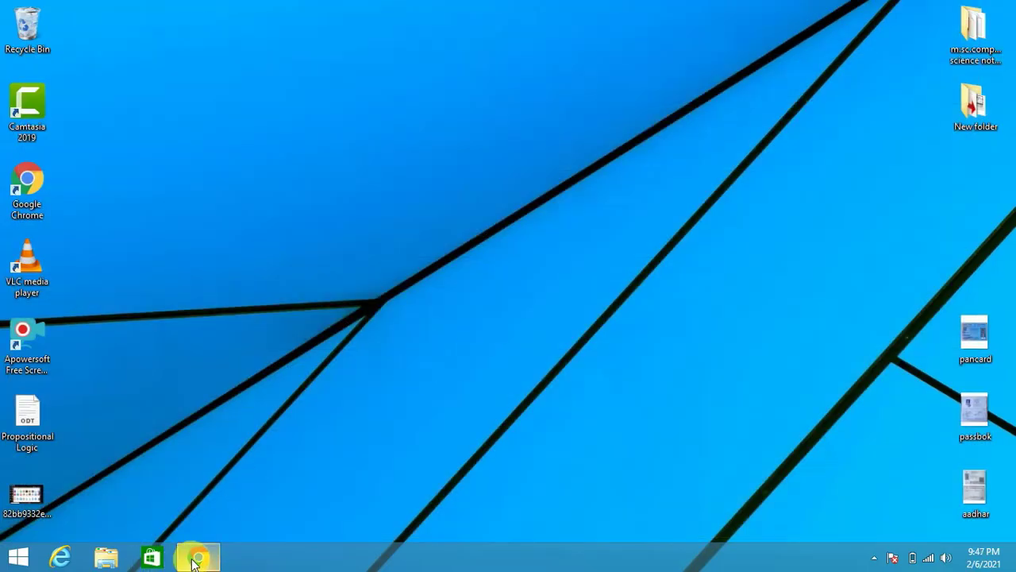
- Return to Chrome and download the 64-bit Windows installer of the Python 3.10.0a5 pre-release
left_click(198, 557)
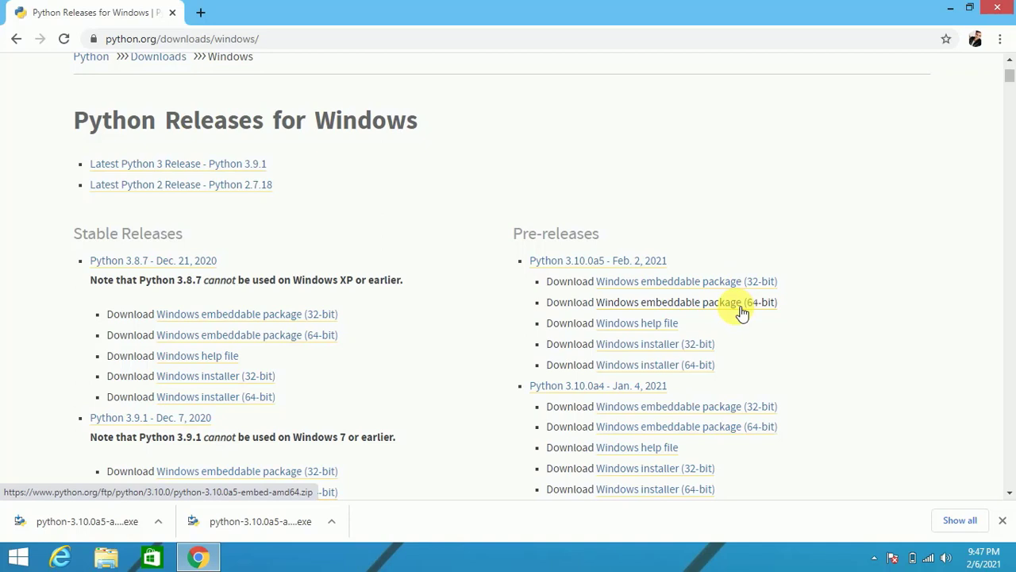
left_click(658, 370)
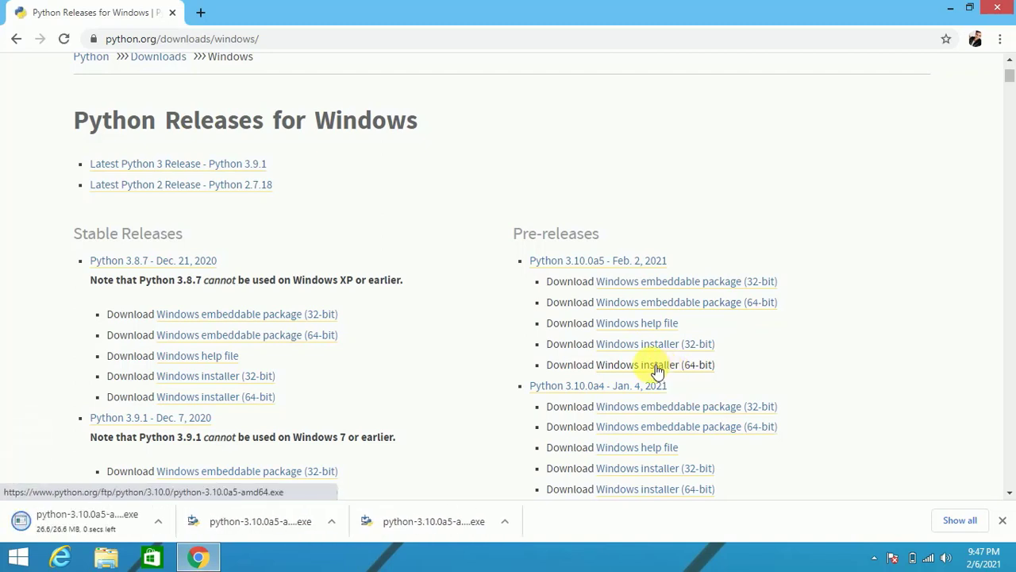
- Run the downloaded Python 3.10.0a5 installer, install Python with the default settings, and close the setup
left_click(58, 528)
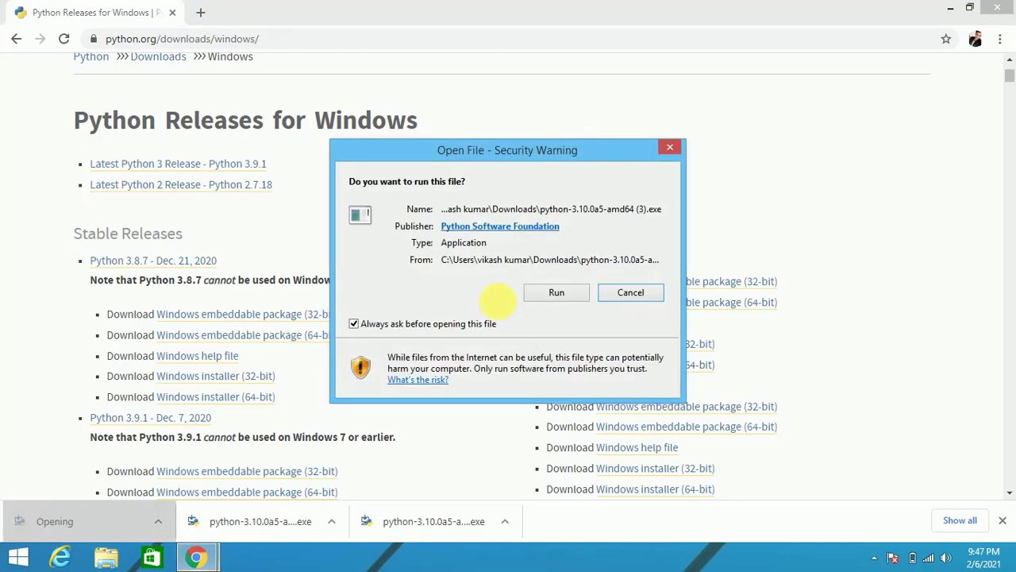
left_click(573, 292)
left_click(950, 8)
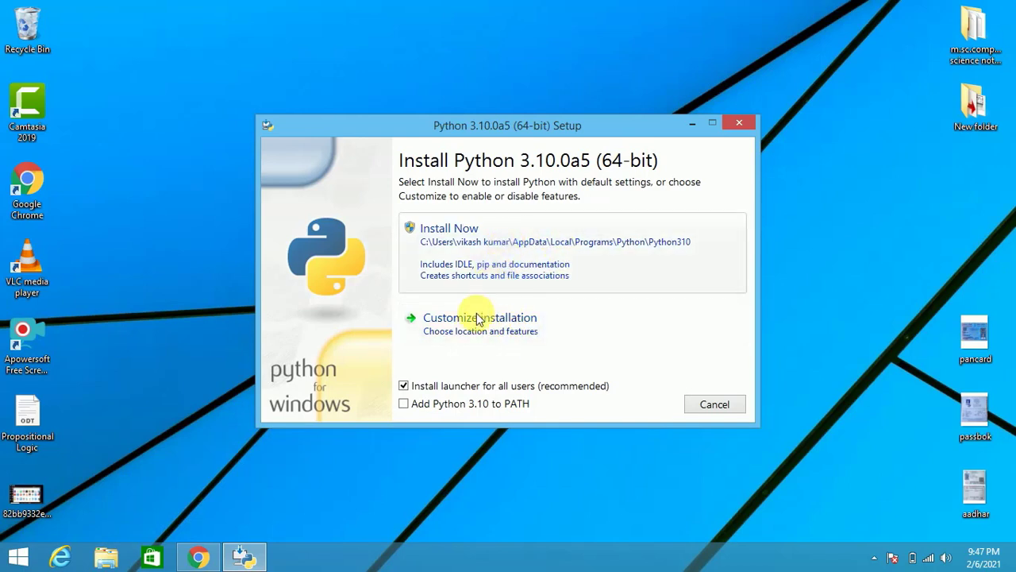
left_click(484, 246)
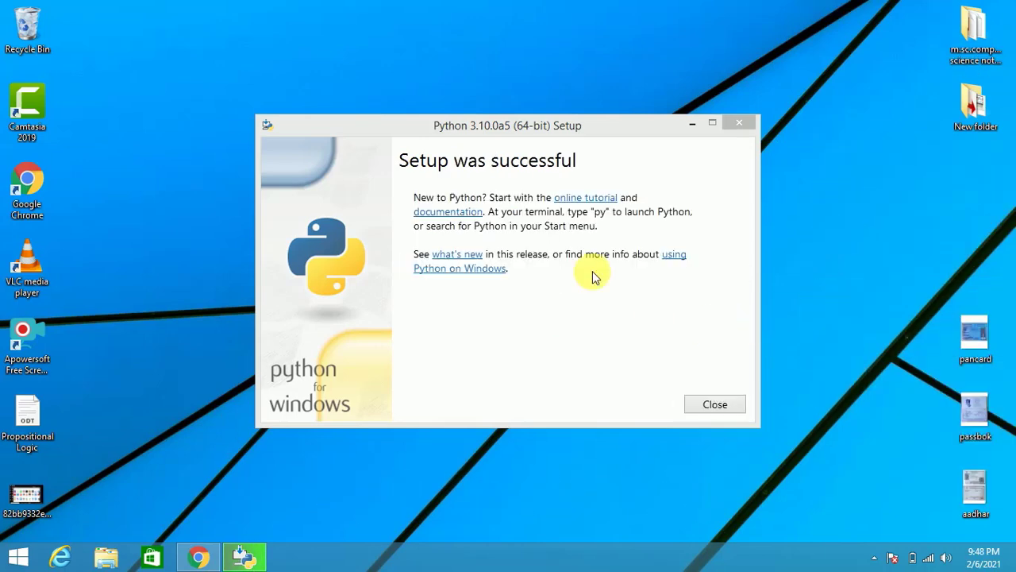
left_click(719, 405)
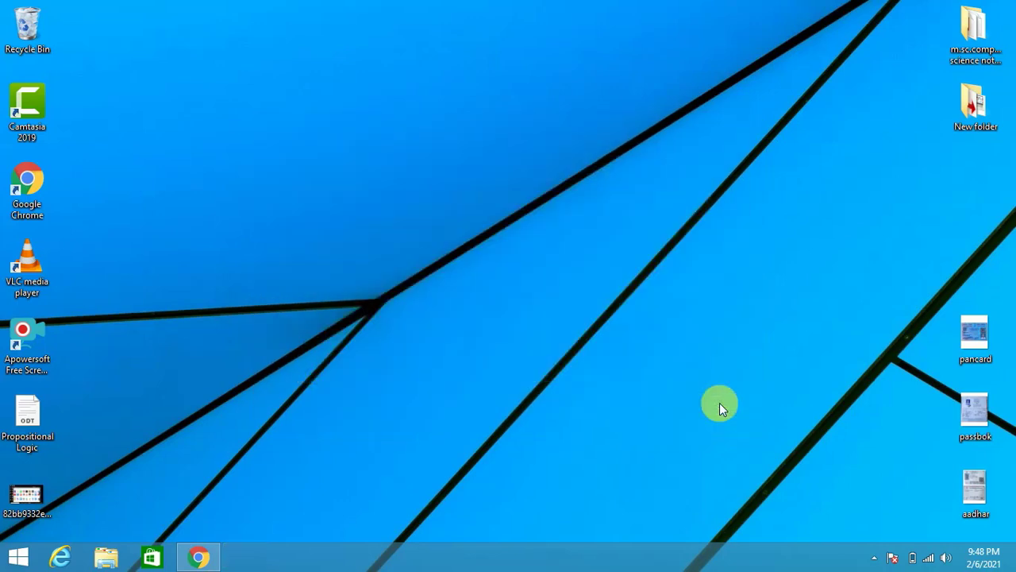
- Search Windows for "idle" and launch IDLE (Python 3.10 64-bit)
left_click(23, 559)
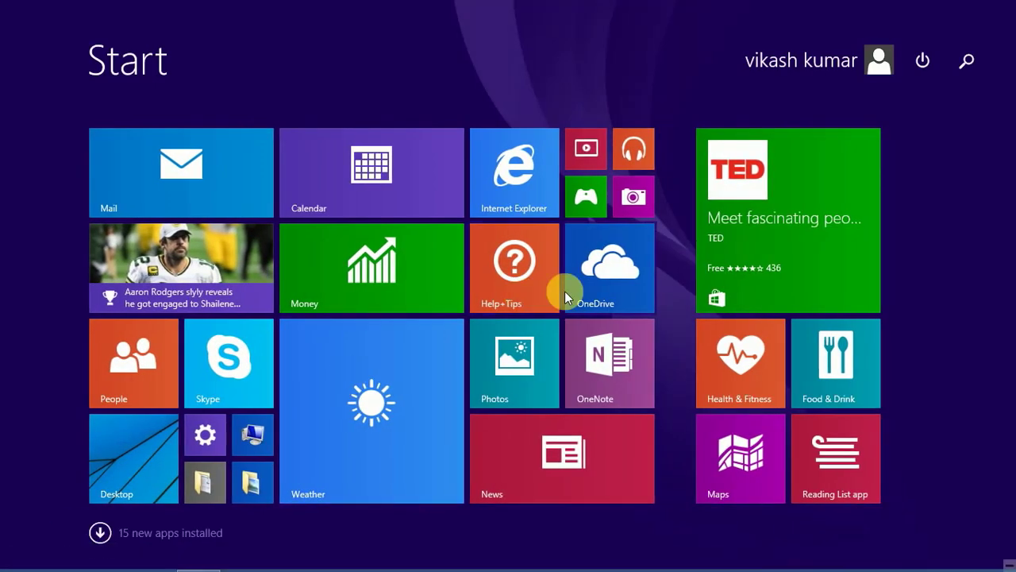
left_click(964, 57)
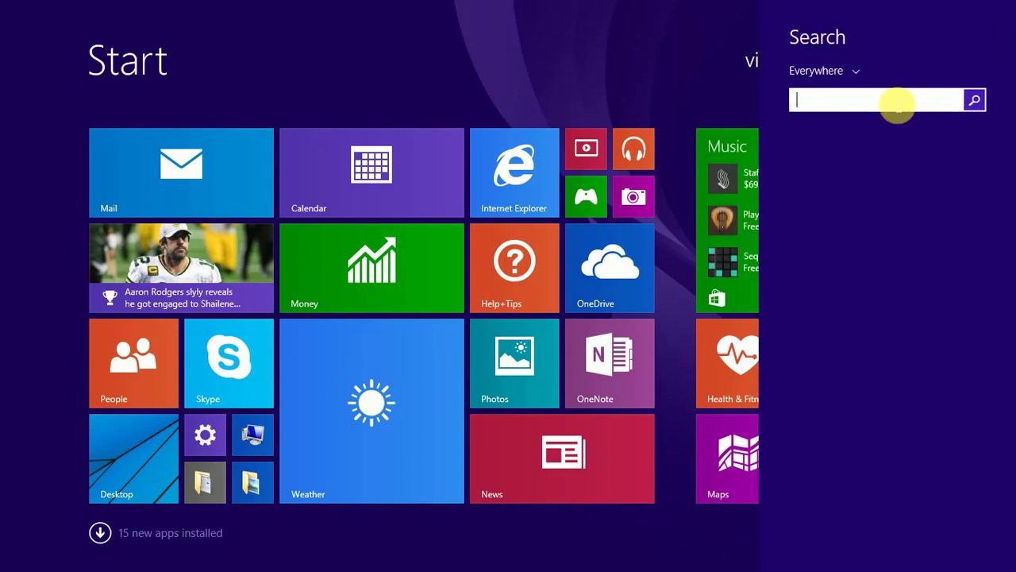
type("idle (Python 3.10 64-bit")
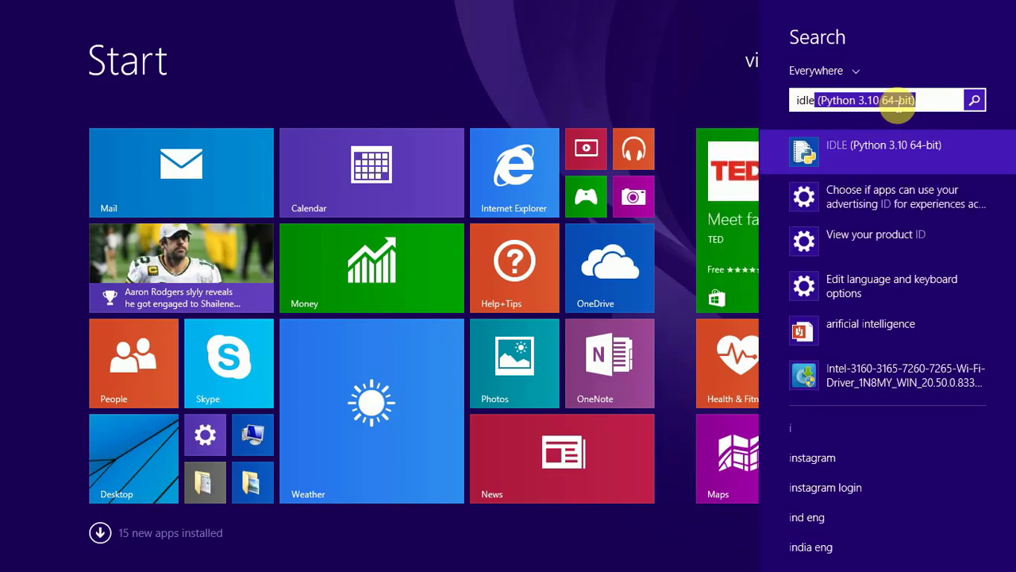
left_click(906, 152)
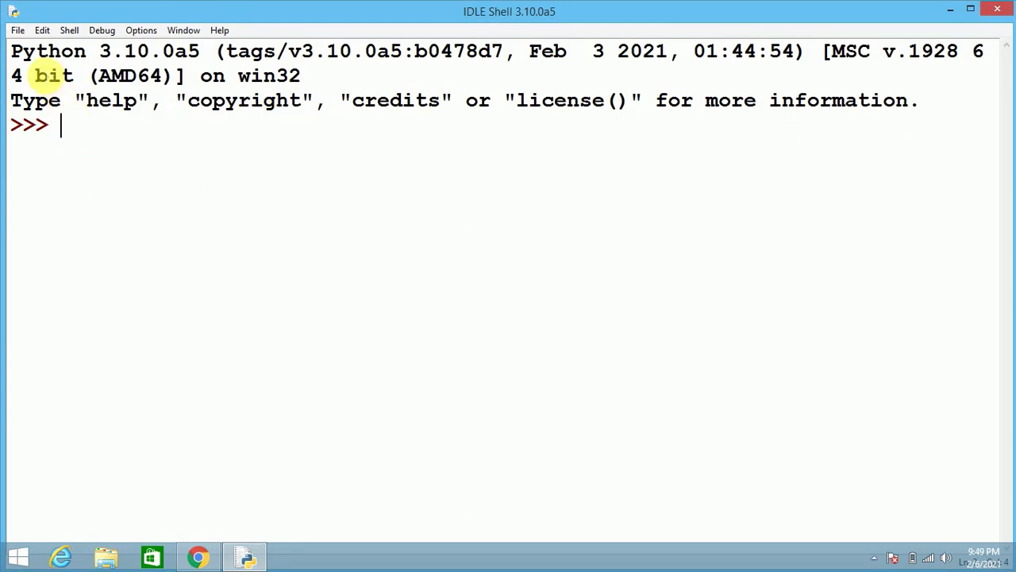
- Create a new IDLE file containing the line print("welcome to my our channel vermag services")
left_click(17, 31)
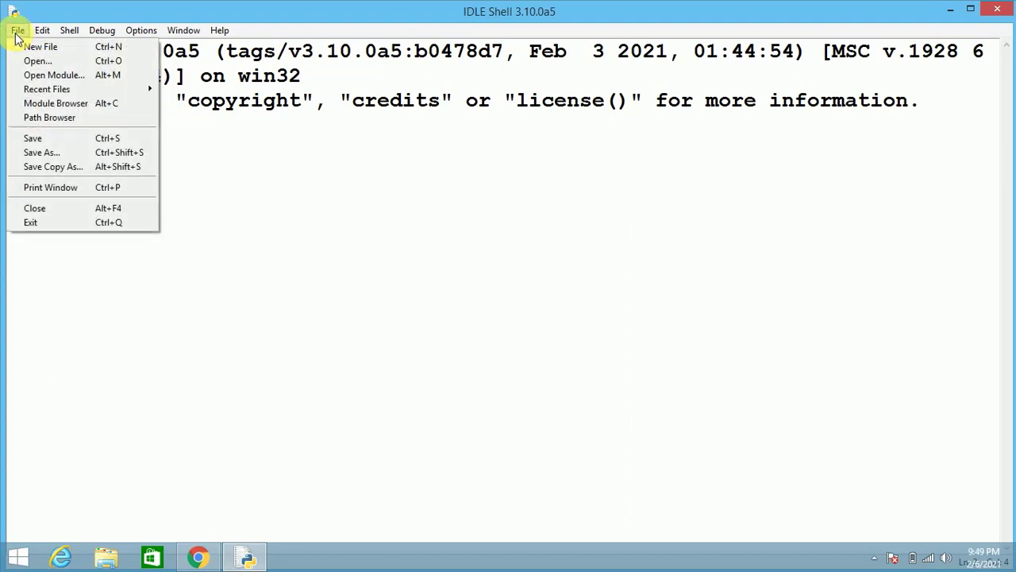
left_click(32, 48)
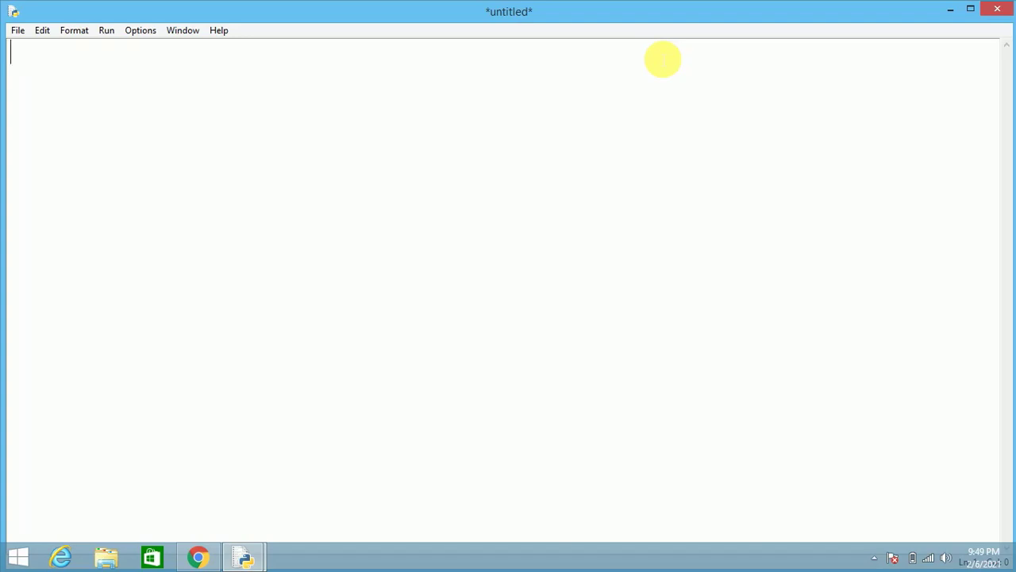
type("print(\"")
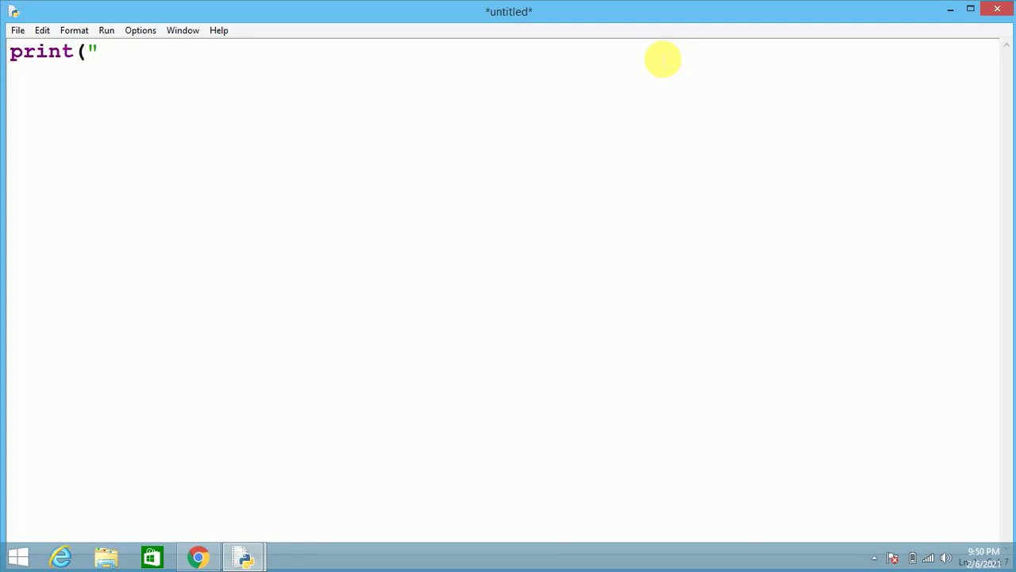
type("welcome tgo m")
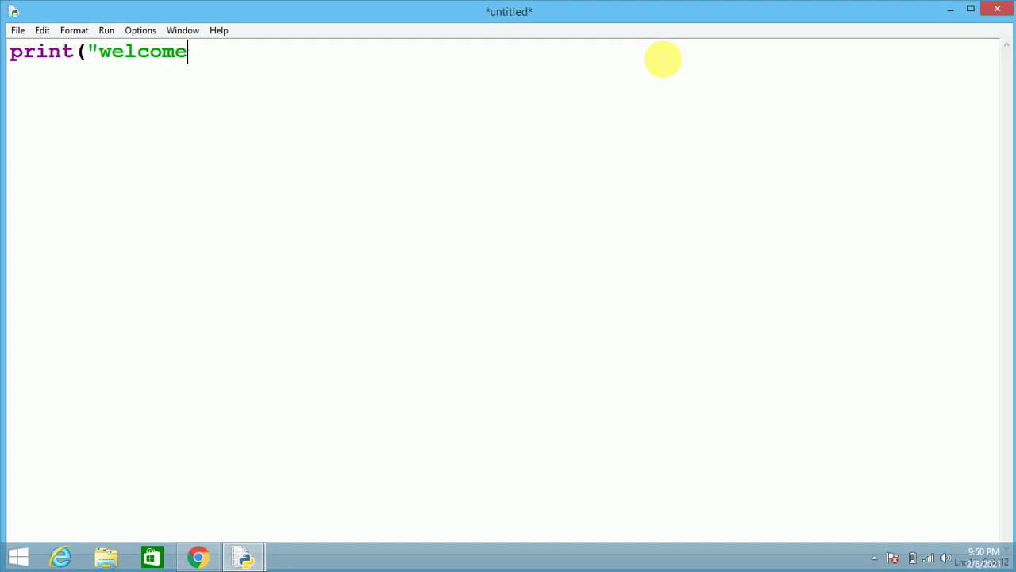
key("BackSpace")
key("BackSpace")
key("BackSpace")
key("BackSpace")
type("o my our ch")
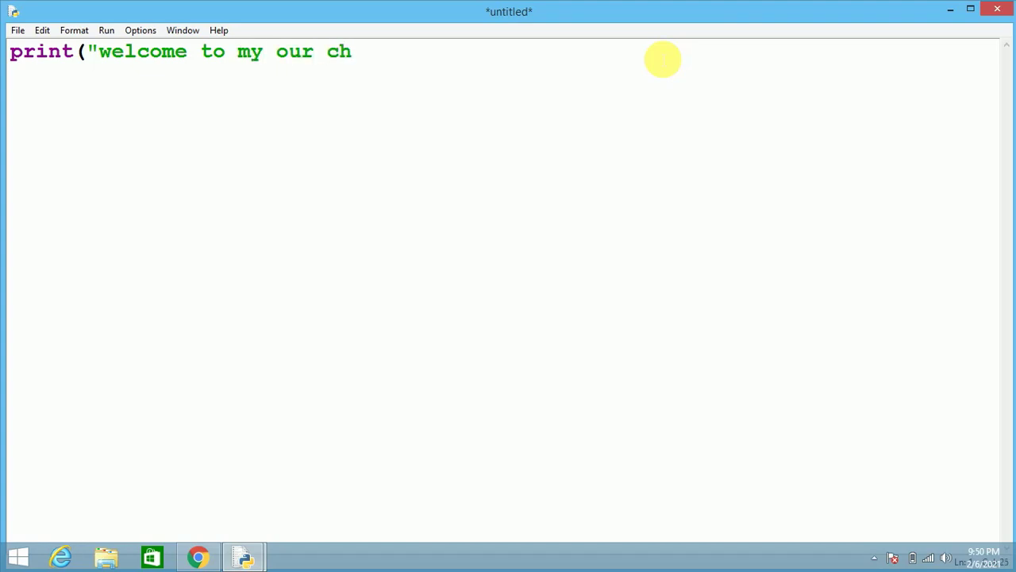
type("annel")
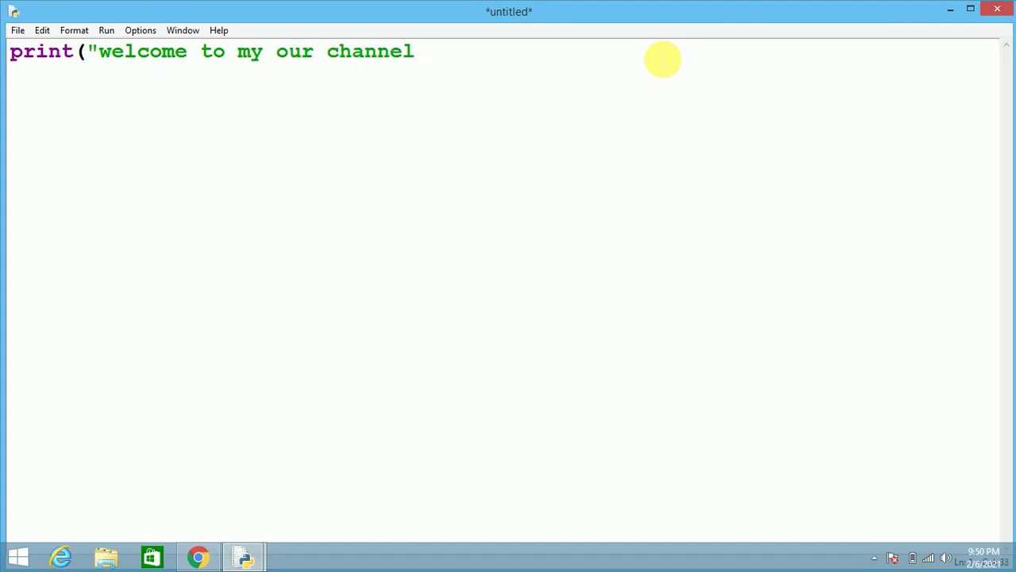
type(" verma")
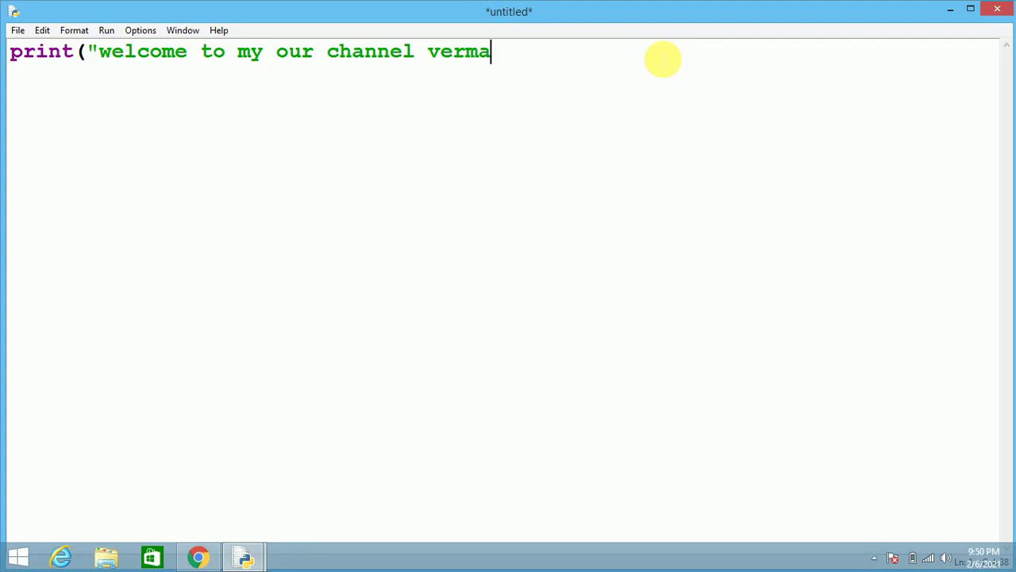
type("g serv")
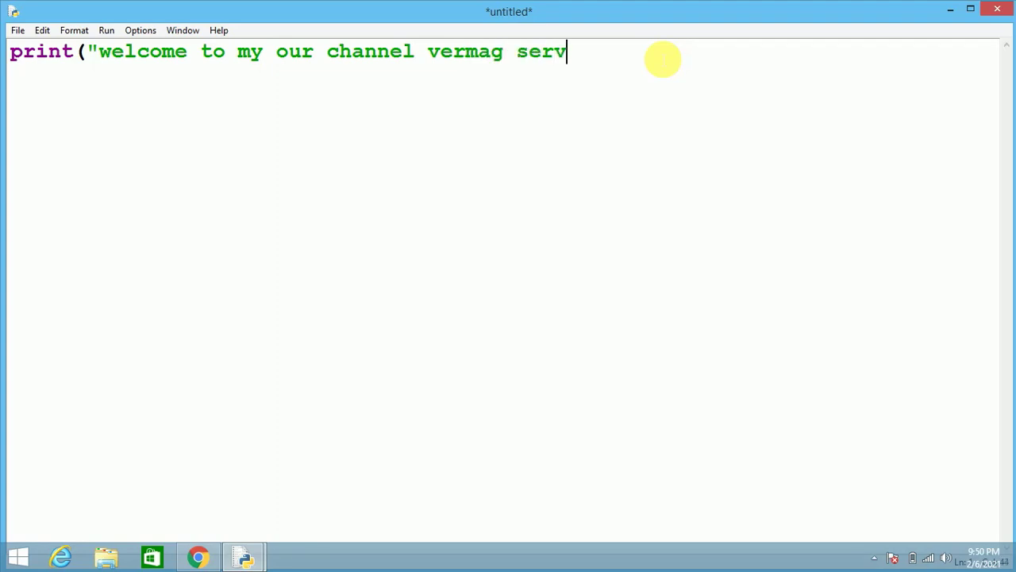
type("ices")
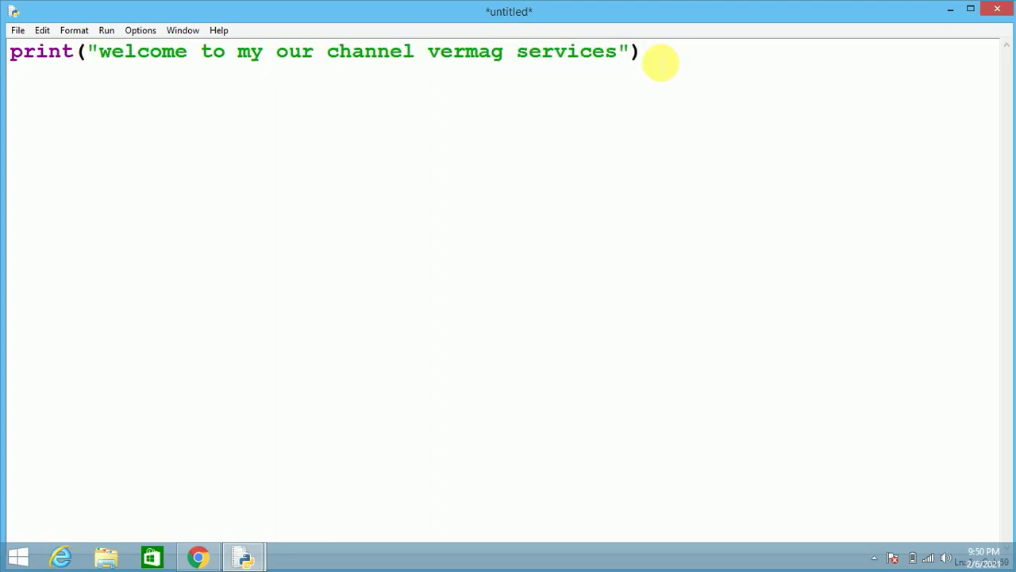
- Run the print script as a module, saving it as abcd in the Python310 folder
left_click(106, 30)
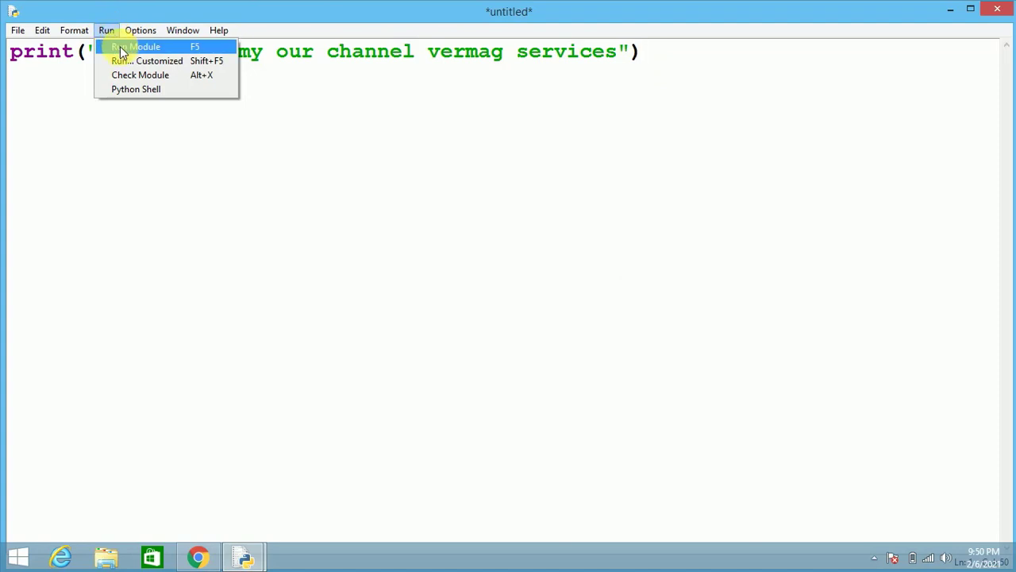
left_click(121, 50)
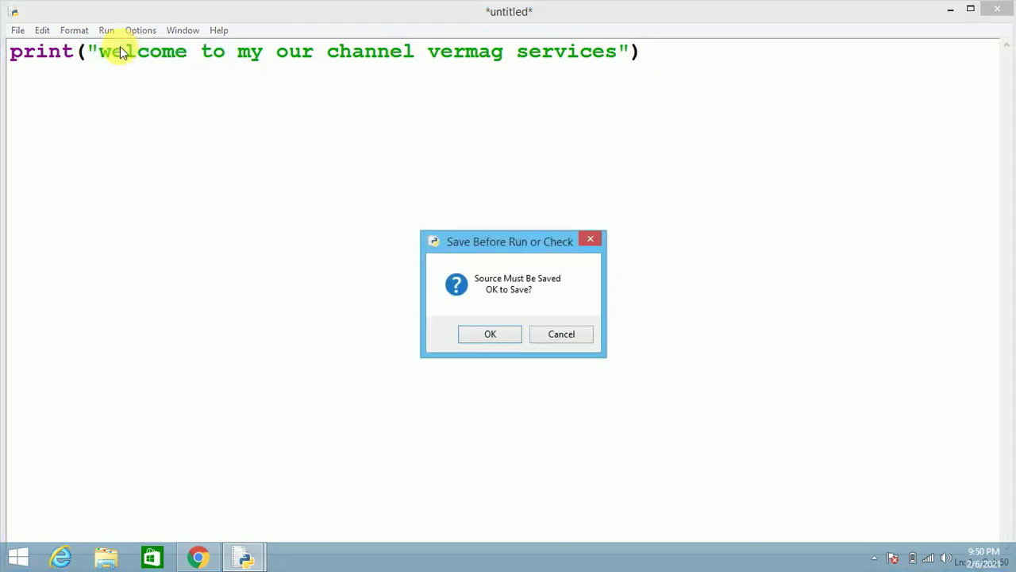
left_click(490, 334)
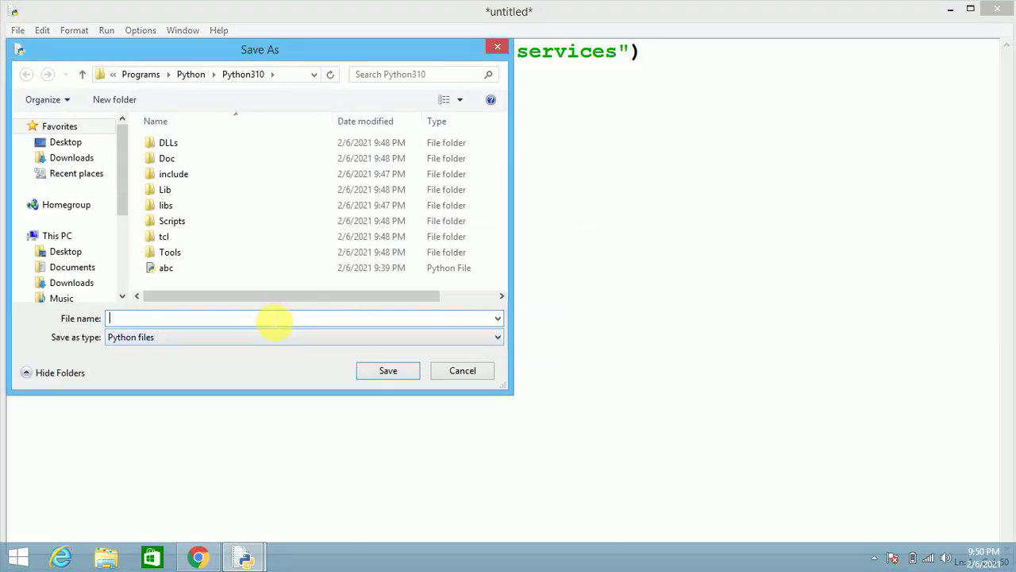
type("ab")
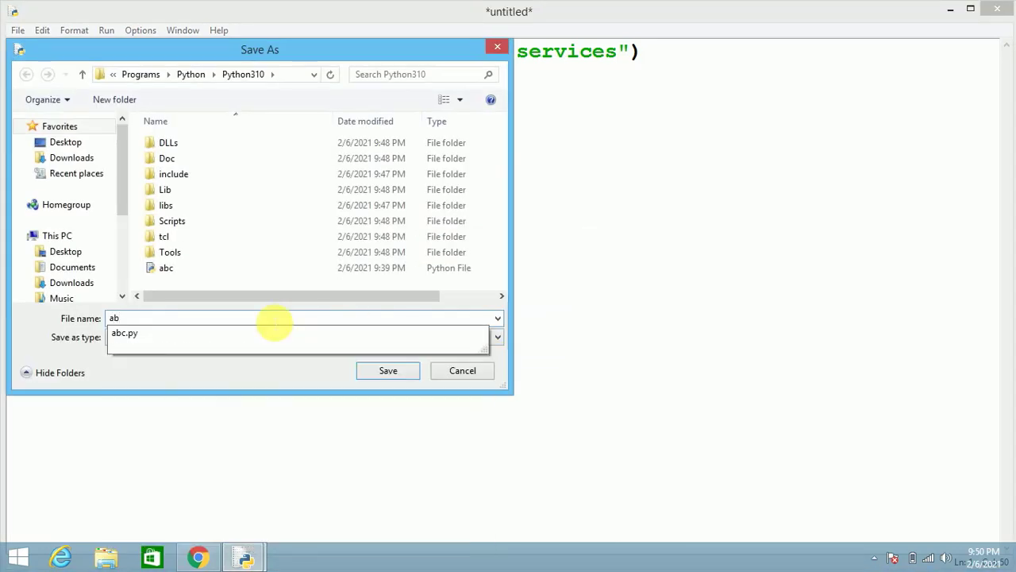
type("c")
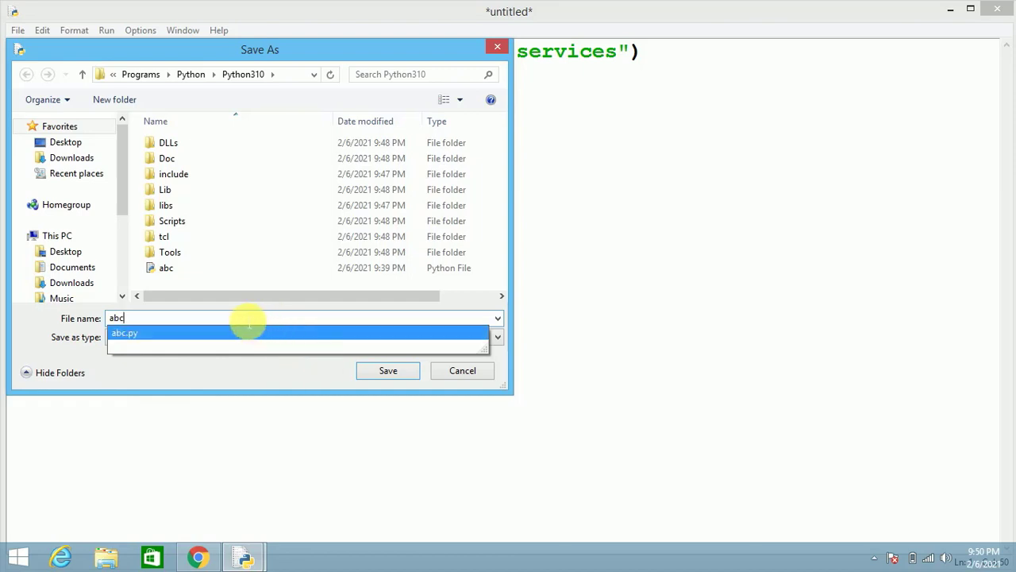
type("d")
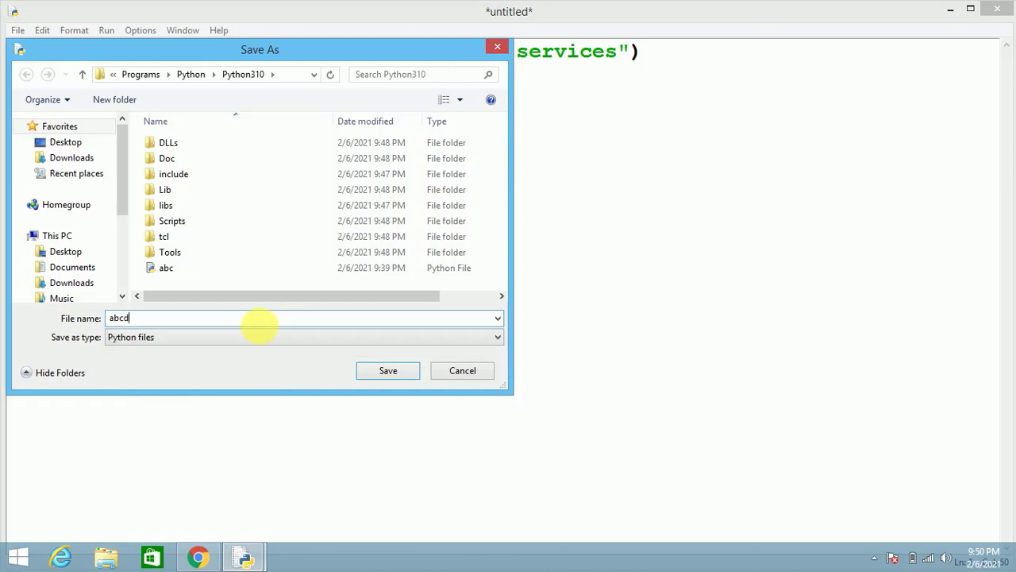
left_click(377, 372)
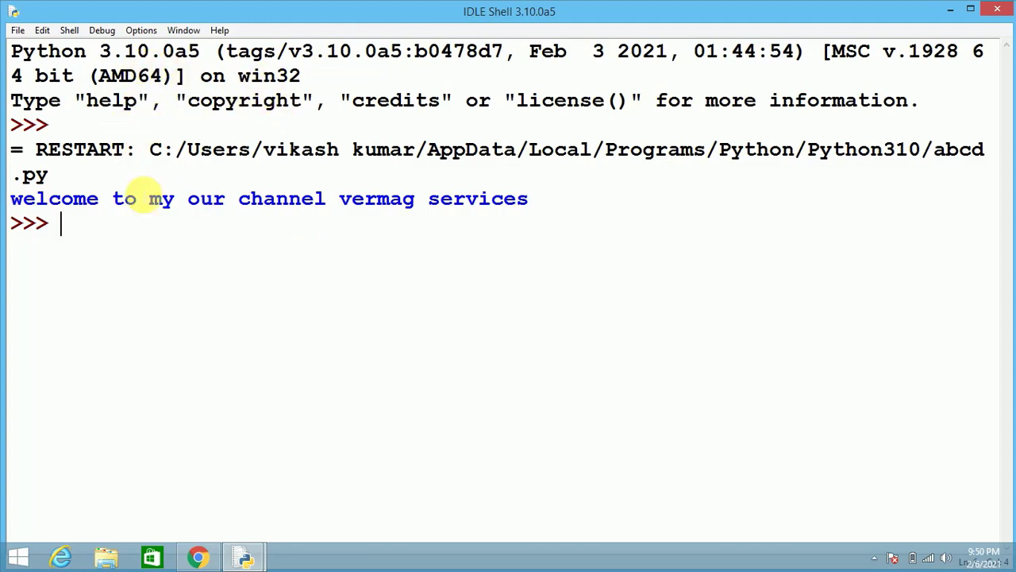
- Set the IDLE shell and editor font size to 13, apply the settings, and maximize the shell window
left_click(135, 30)
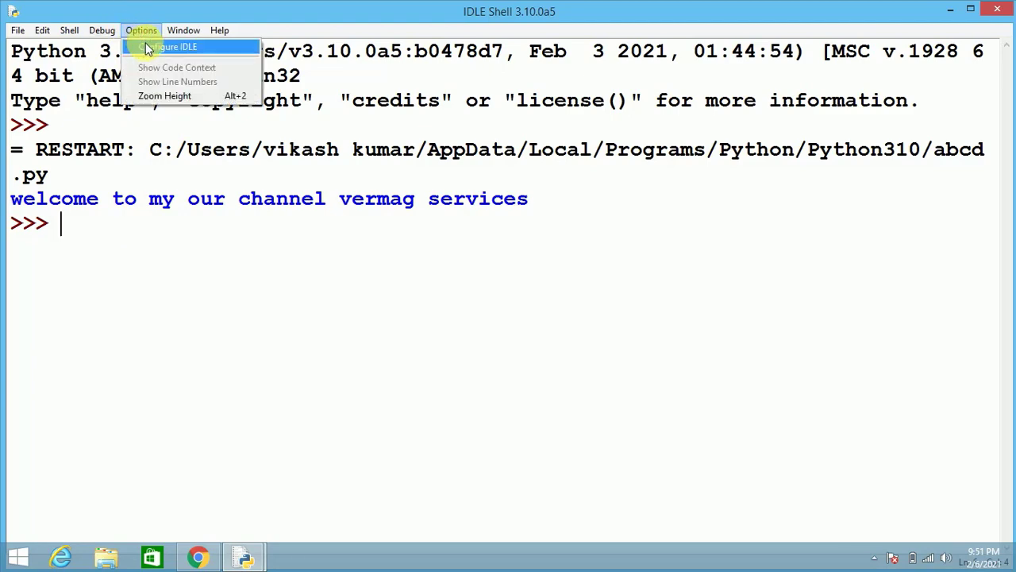
left_click(147, 47)
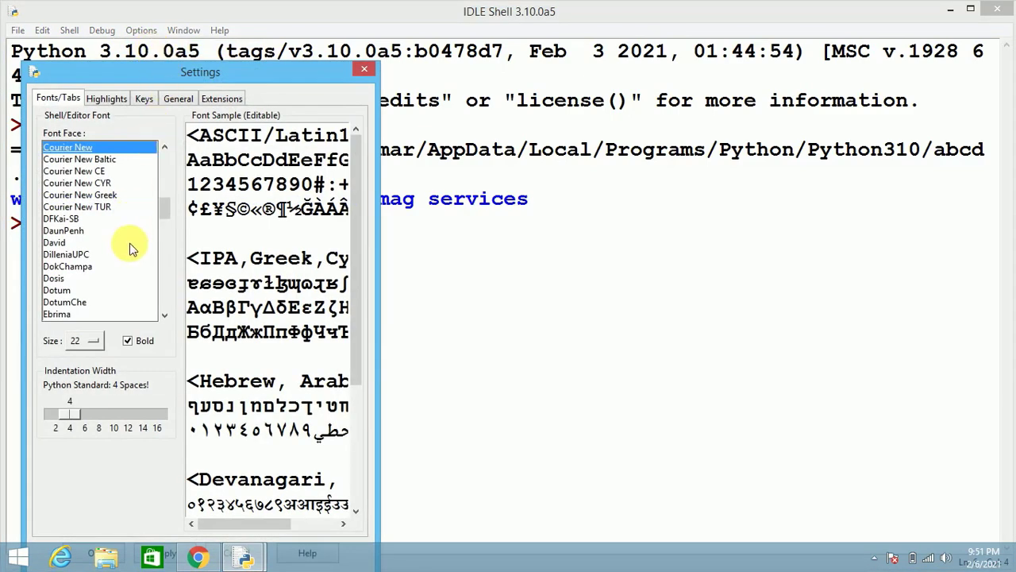
left_click(89, 339)
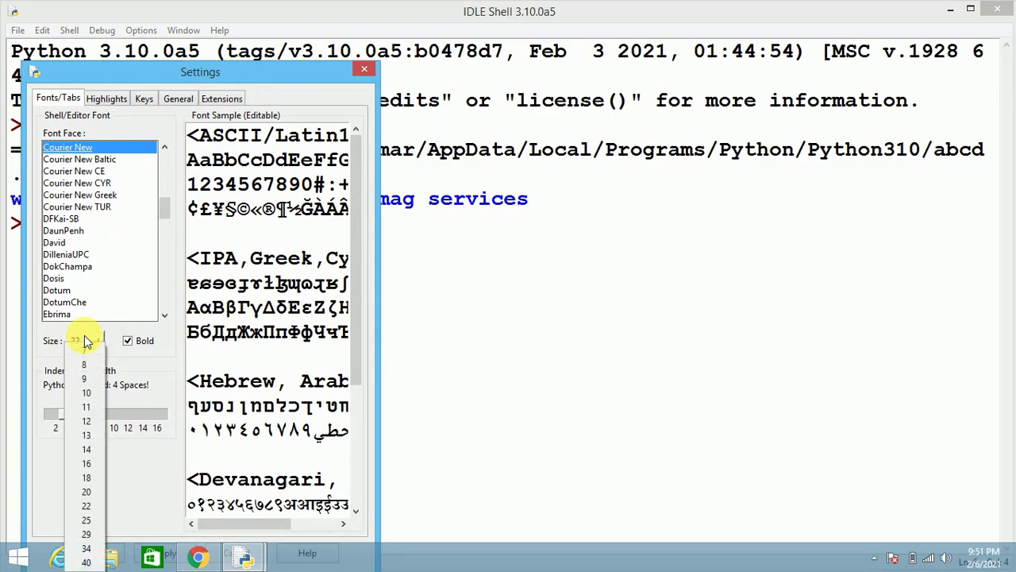
left_click(90, 436)
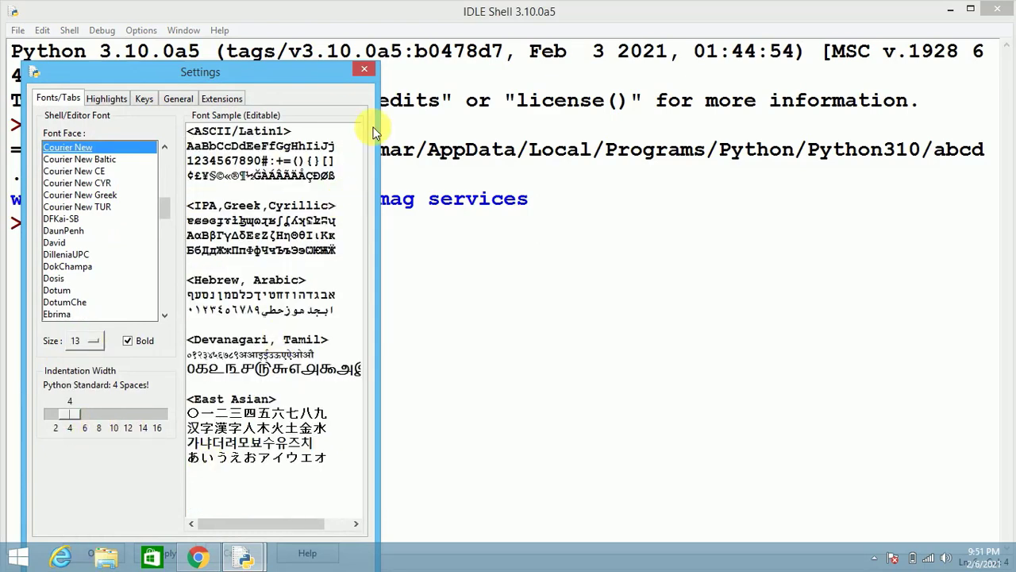
left_click_drag(322, 70, 351, 25)
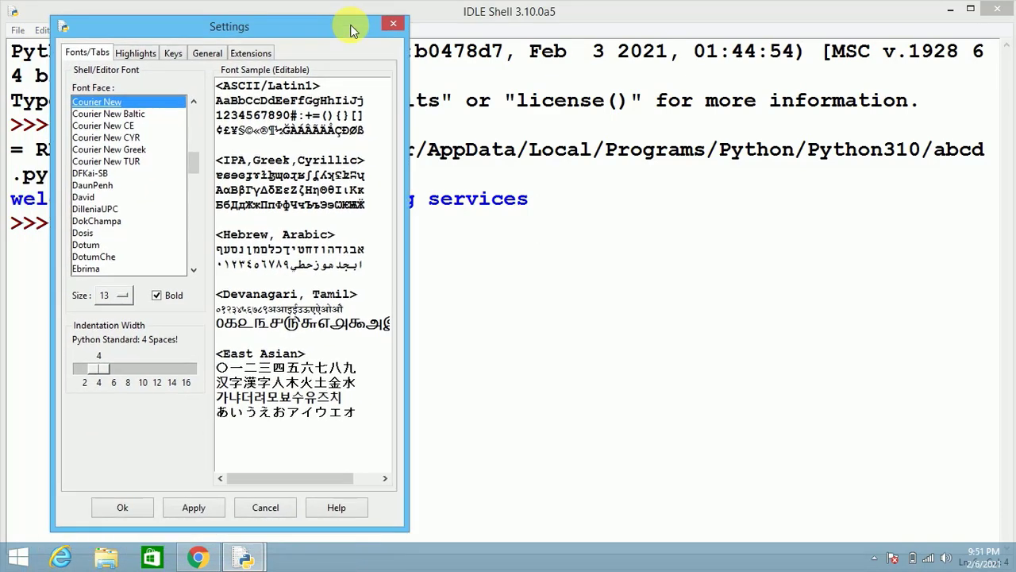
left_click(195, 506)
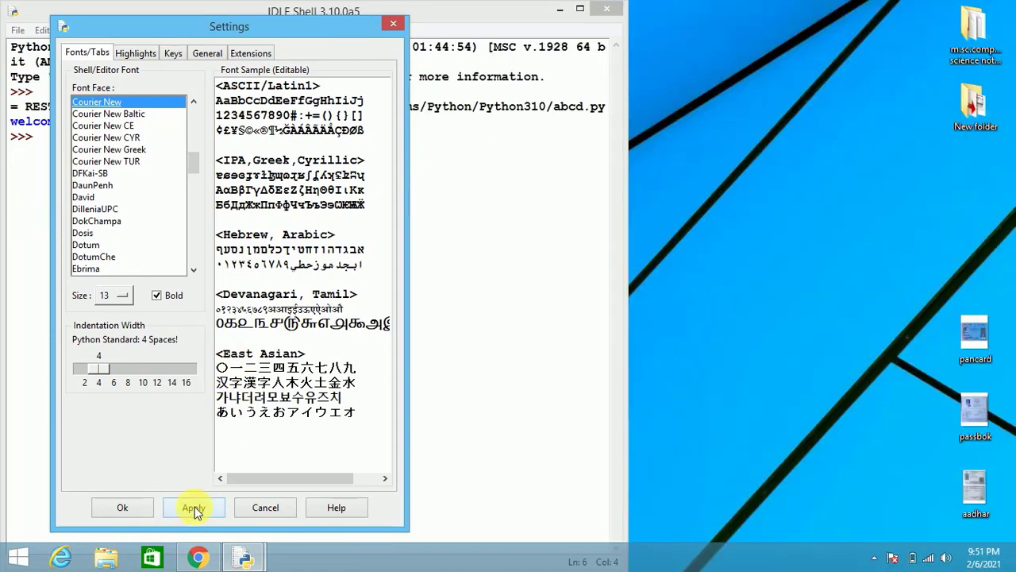
left_click(135, 510)
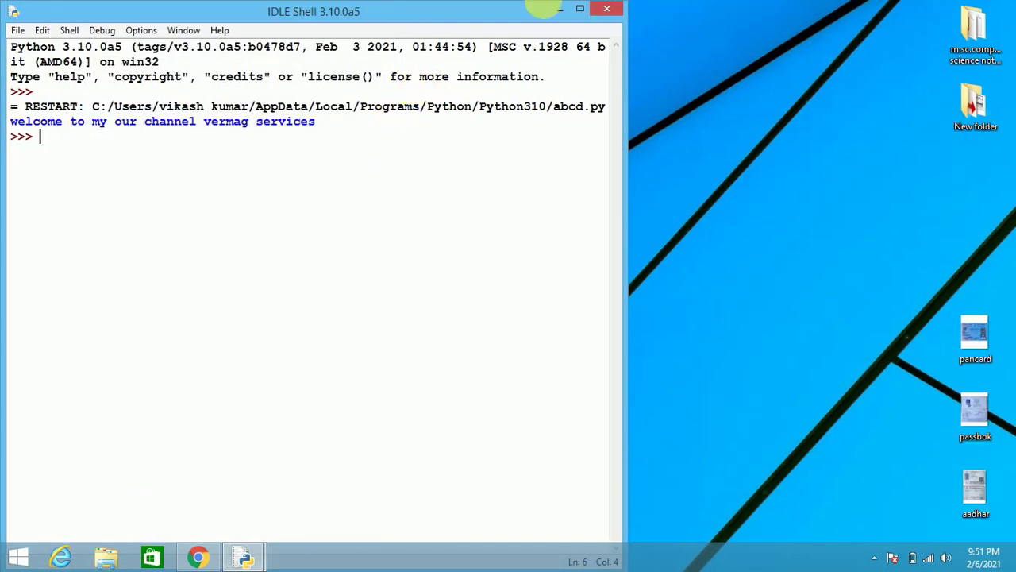
left_click(581, 10)
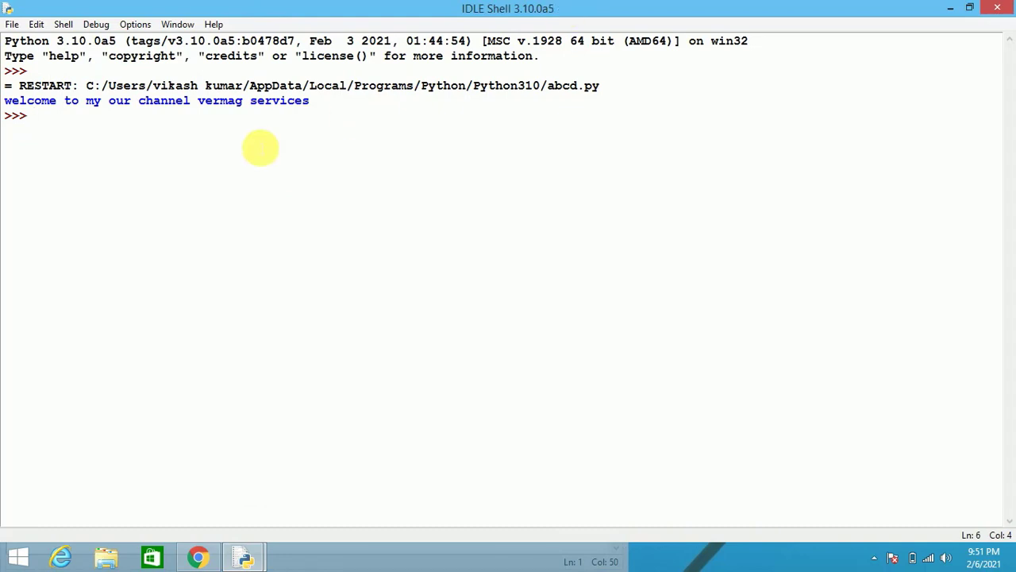
- Close the IDLE shell and the abcd.py editor window, and refresh the Windows desktop
left_click(997, 7)
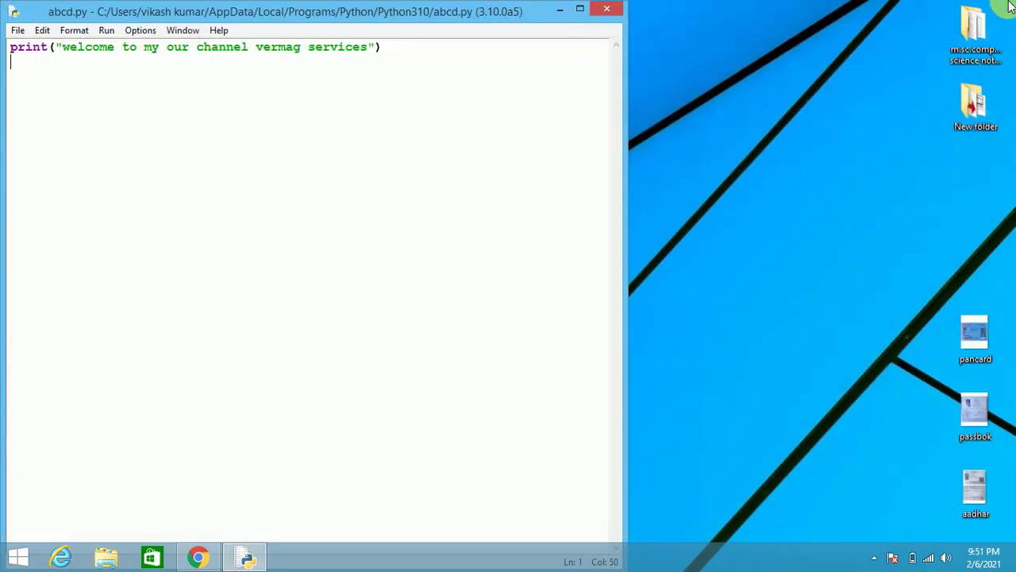
left_click(607, 8)
right_click(623, 148)
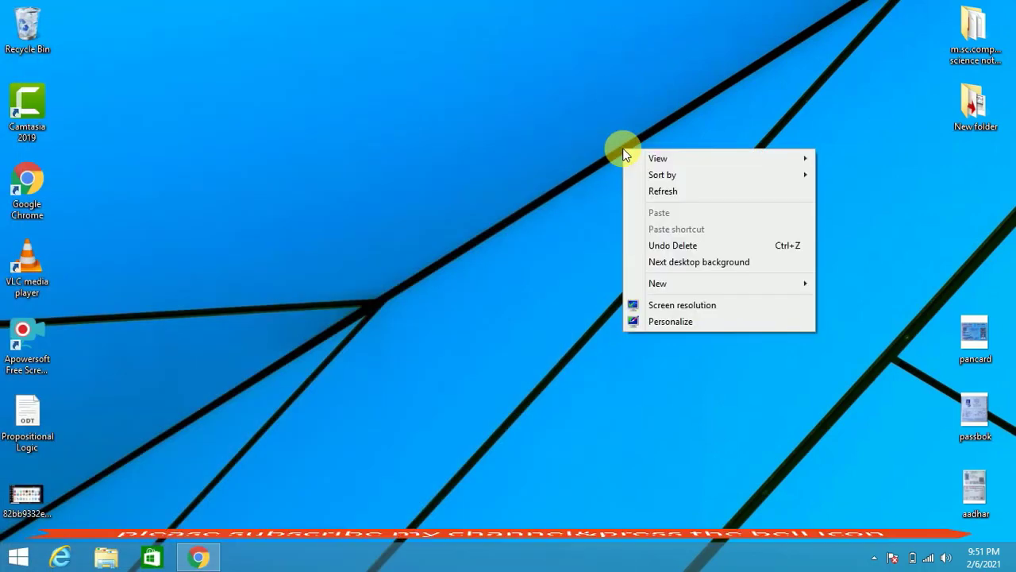
left_click(654, 190)
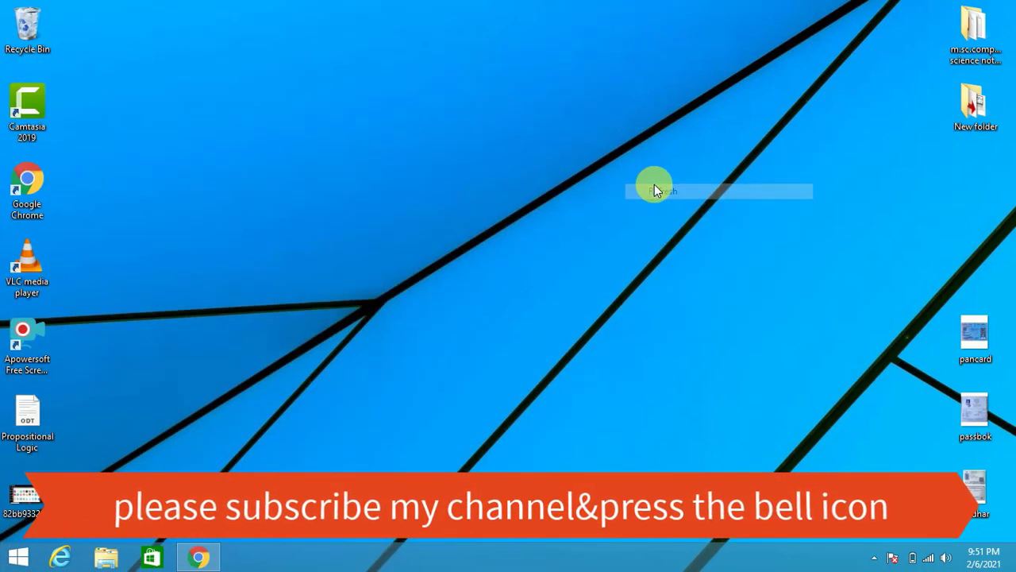
left_click(874, 559)
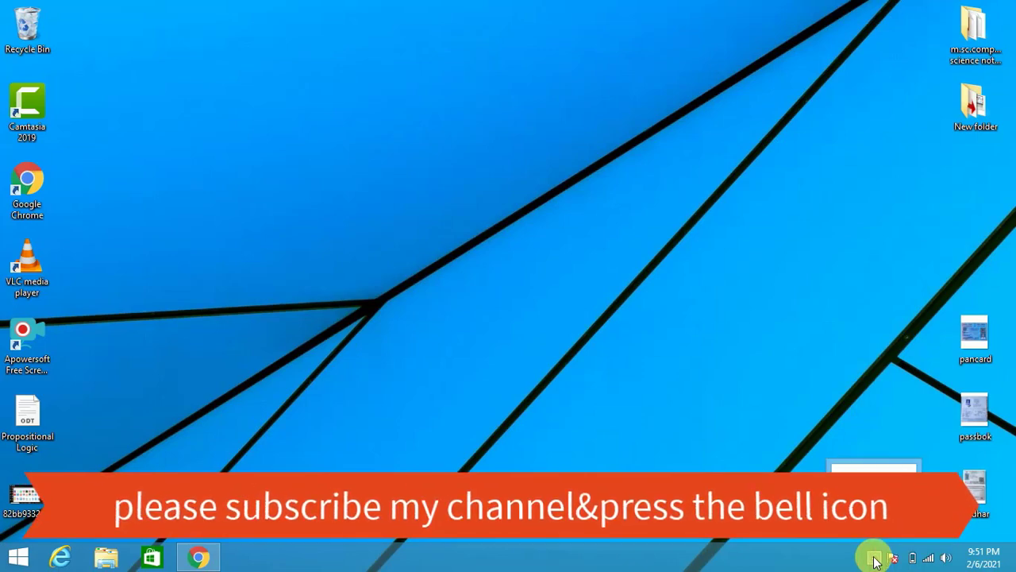